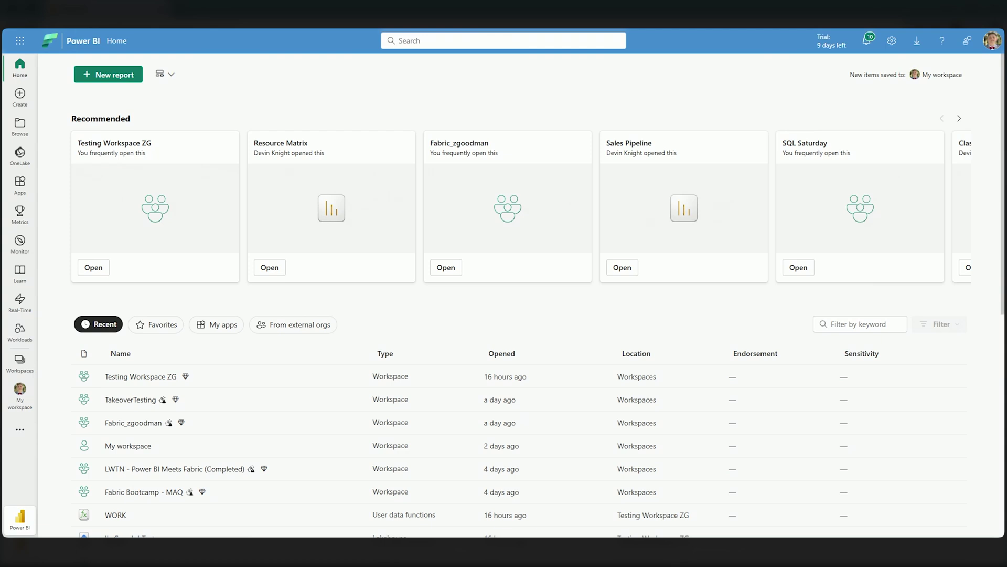
# - Open the TakeoverZanesSanity workspace from the Workspaces list
pyautogui.click(19, 363)
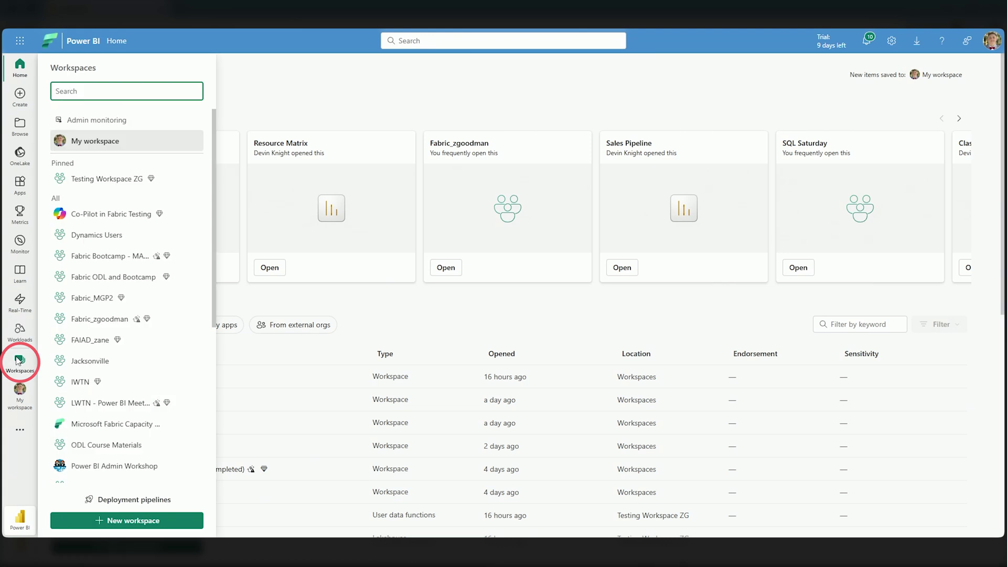
pyautogui.scroll(-3, 119, 302)
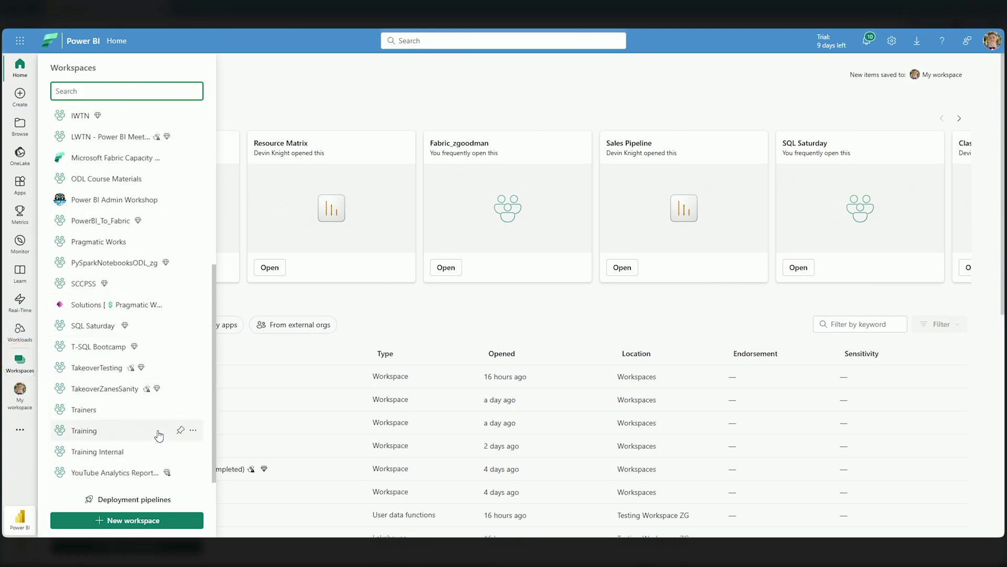
pyautogui.click(102, 389)
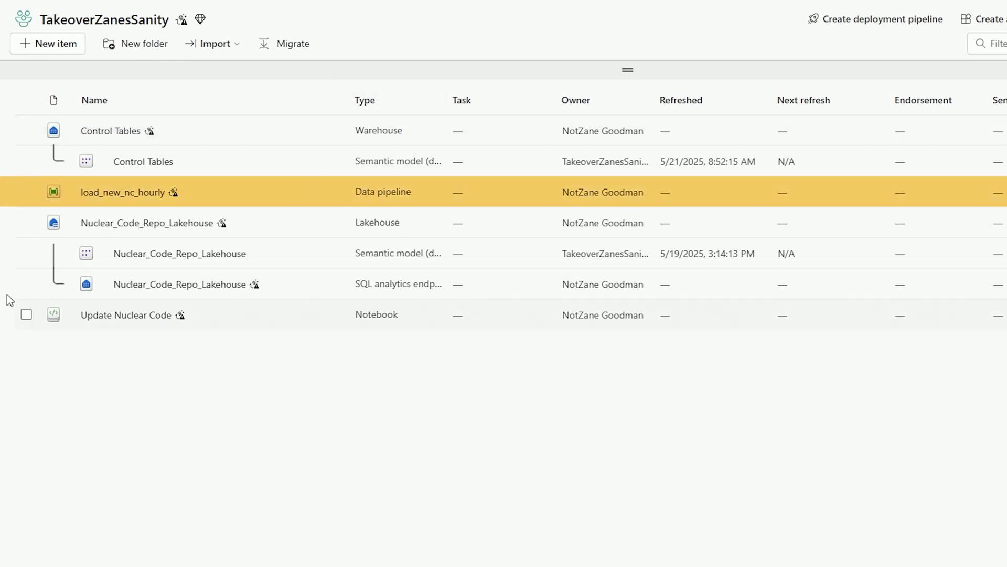
# - Open load_new_nc_hourly and inspect Return Last Modified Date, Update if needed and Update Code in Lakehouse
pyautogui.click(137, 195)
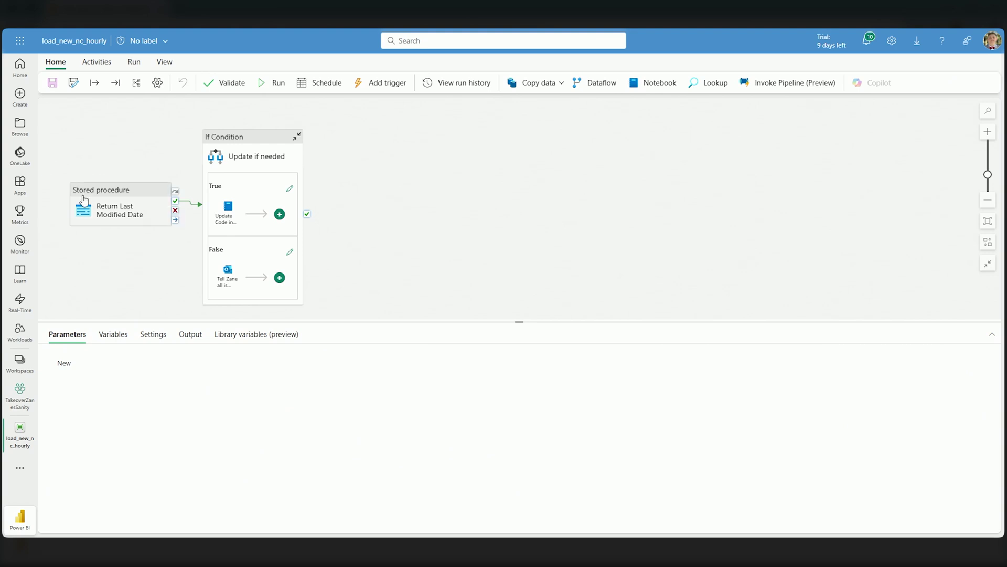
pyautogui.moveTo(119, 206)
pyautogui.click(120, 203)
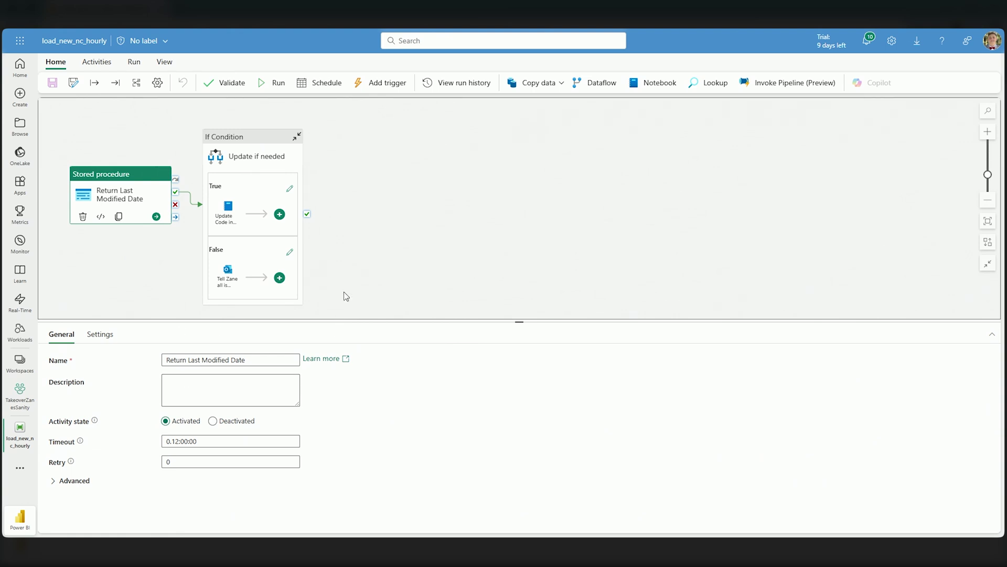
pyautogui.moveTo(251, 155)
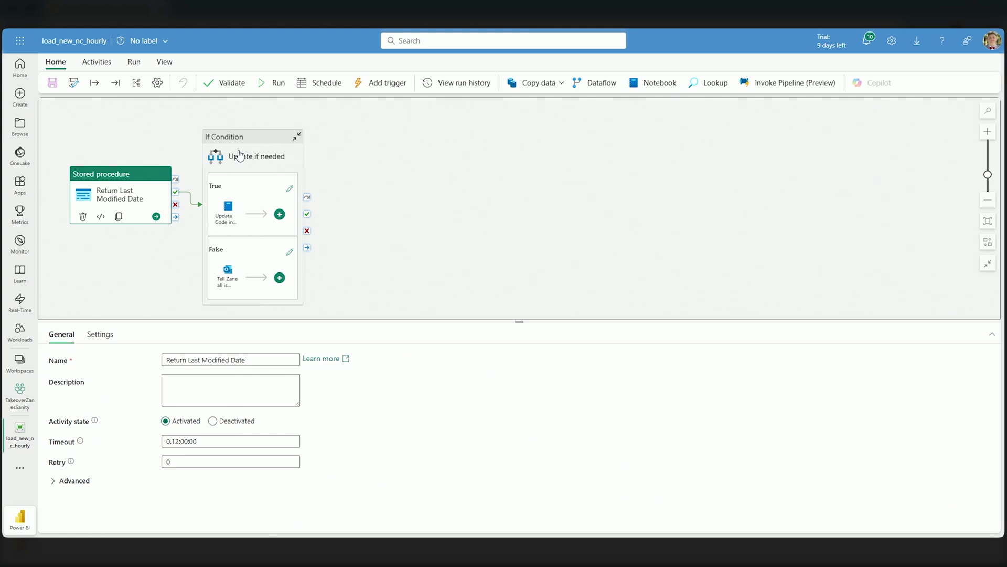
pyautogui.click(240, 155)
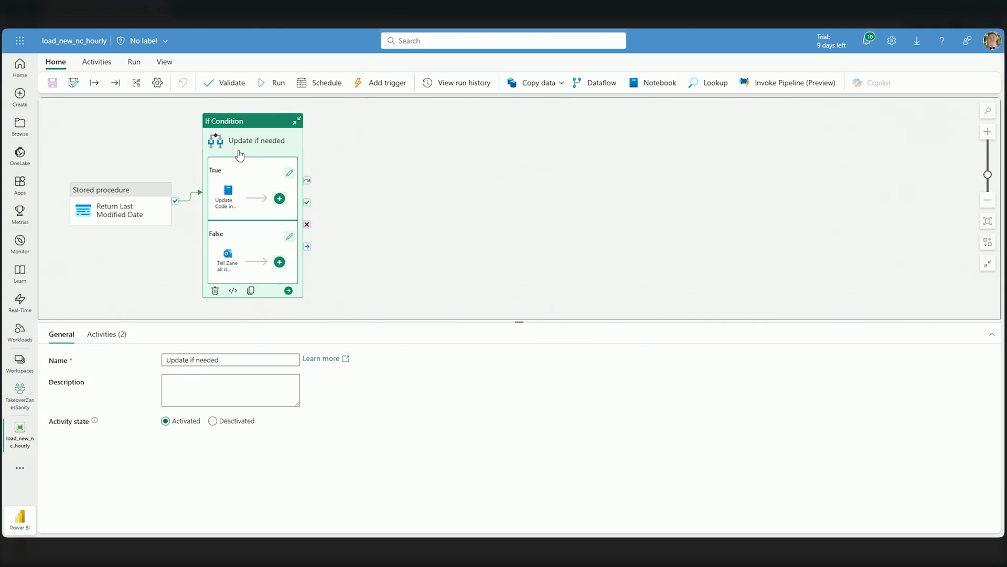
pyautogui.click(227, 203)
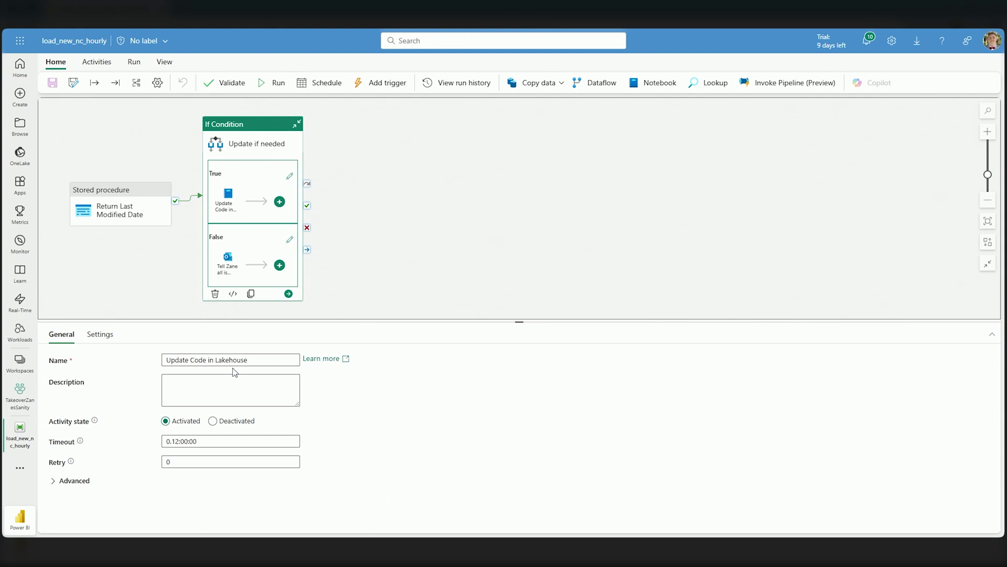
# - Inspect the False-branch notification activity, then go back to the TakeoverZanesSanity items
pyautogui.click(237, 271)
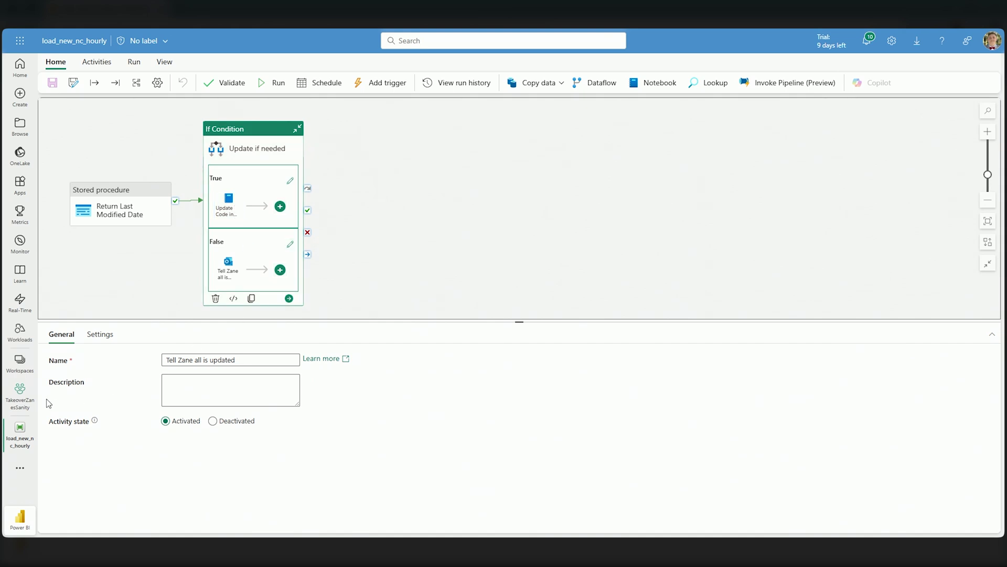
pyautogui.click(20, 397)
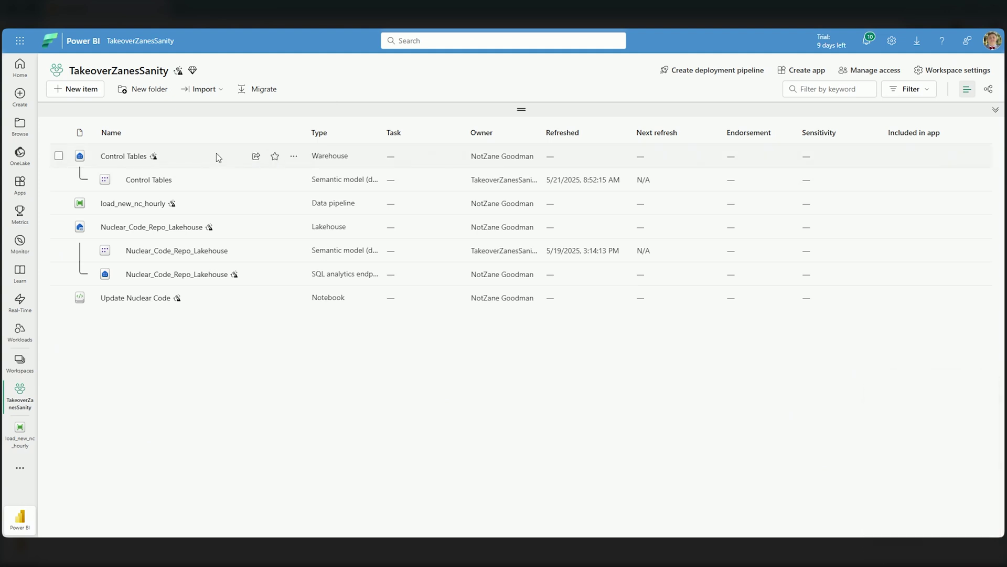
# - Open the Control Tables warehouse settings and start the ownership takeover
pyautogui.click(293, 158)
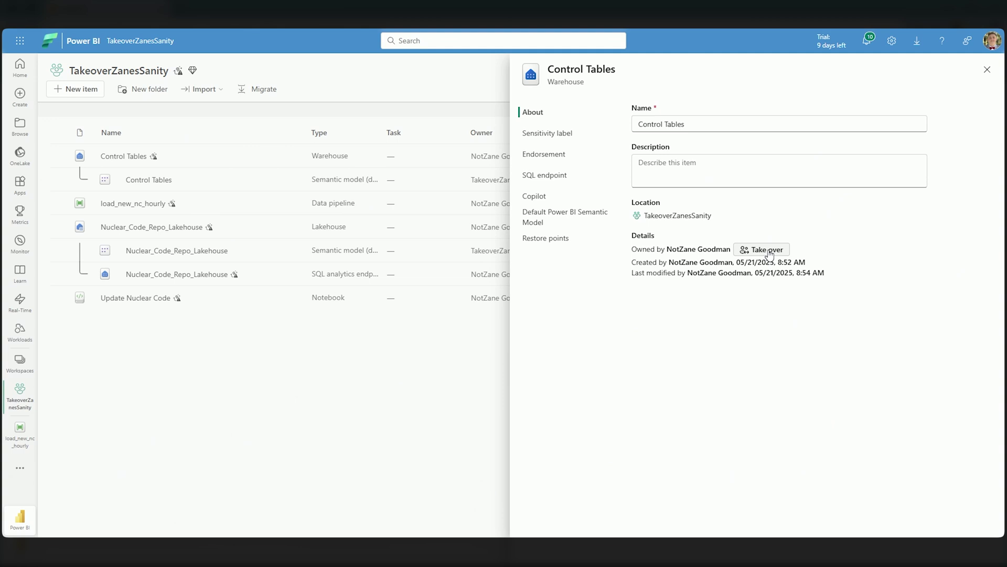
pyautogui.click(768, 251)
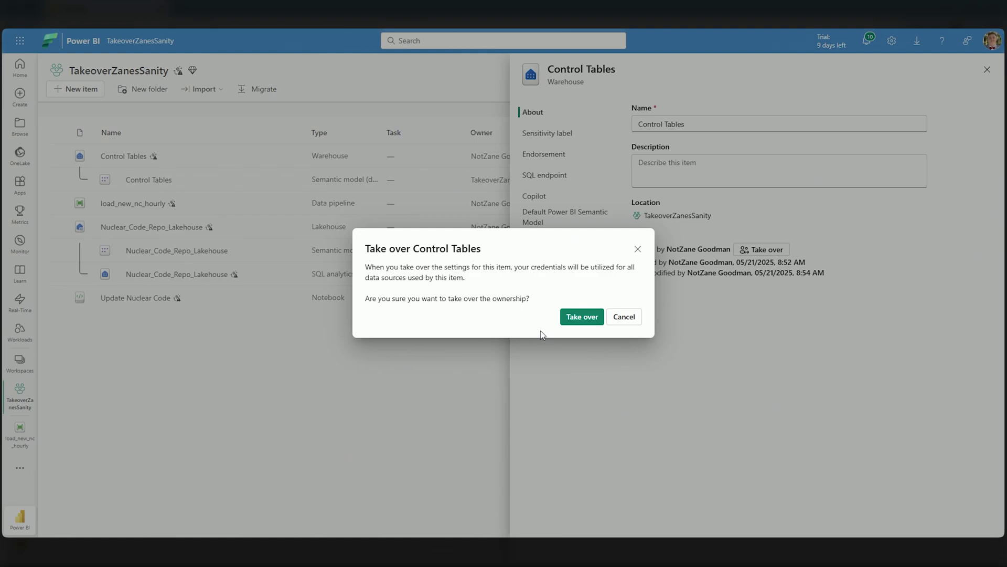
# - Confirm the Control Tables takeover, highlight the new owner and original creator, and close settings
pyautogui.click(584, 317)
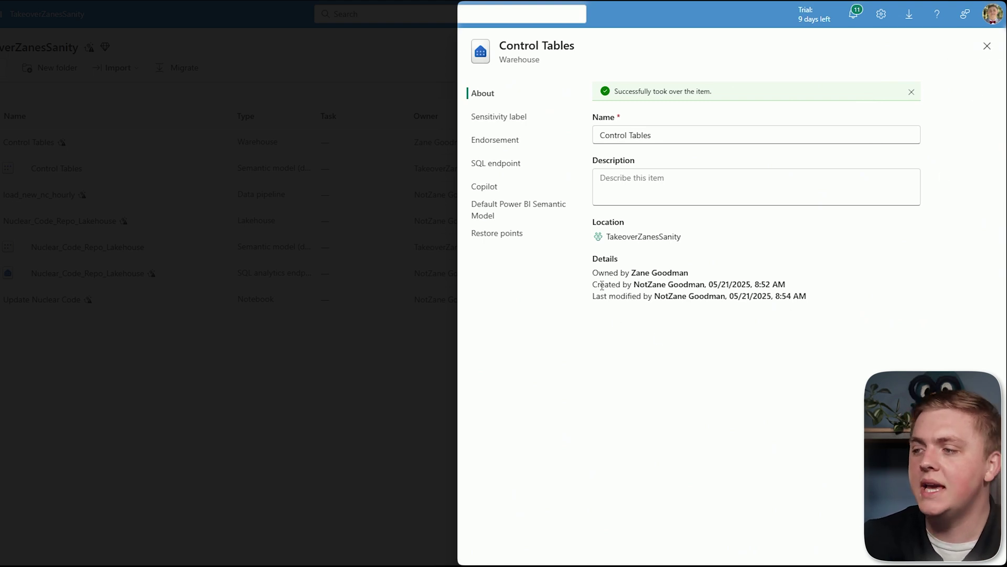
pyautogui.moveTo(592, 272); pyautogui.dragTo(695, 286)
pyautogui.click(664, 318)
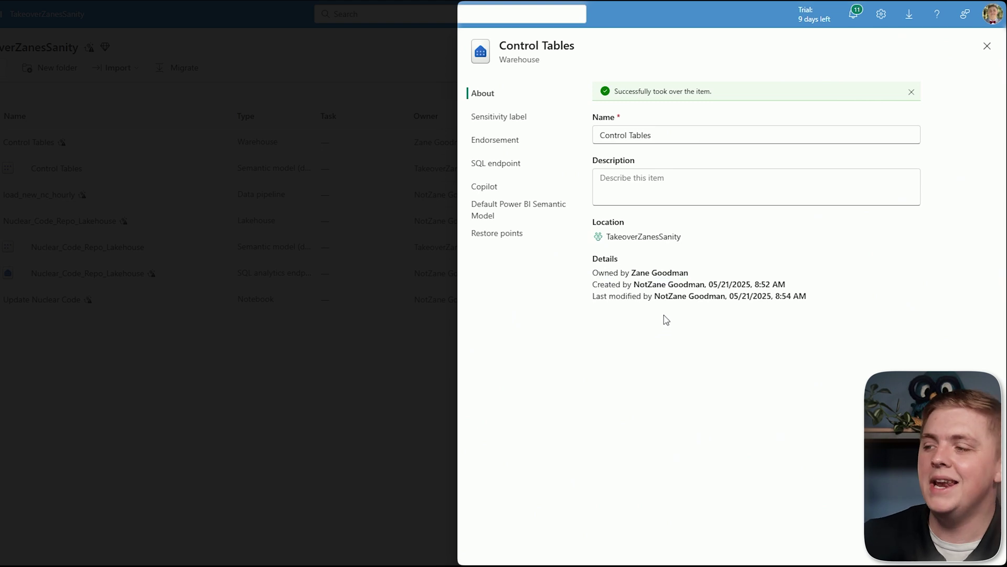
pyautogui.moveTo(633, 284); pyautogui.dragTo(663, 284)
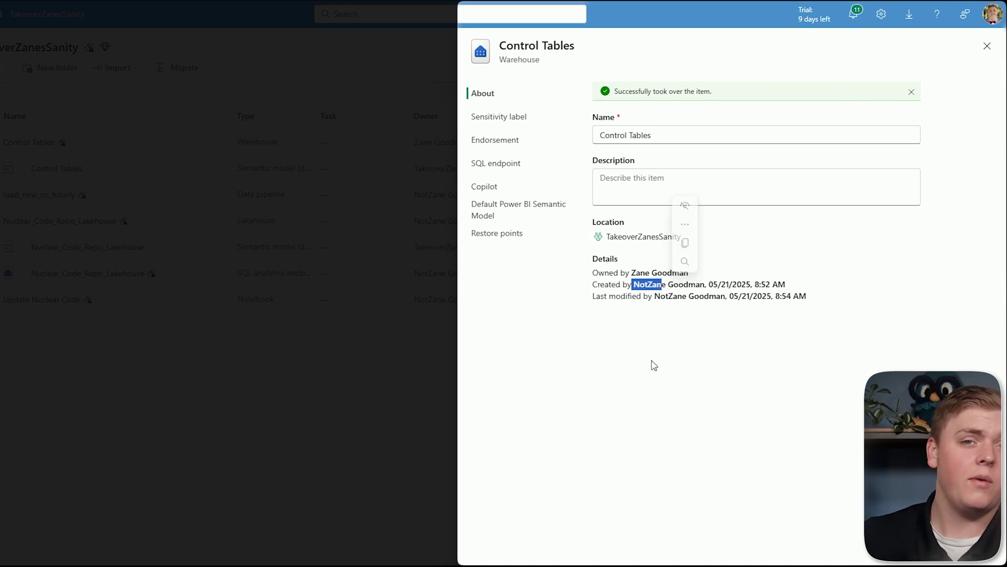
pyautogui.click(987, 46)
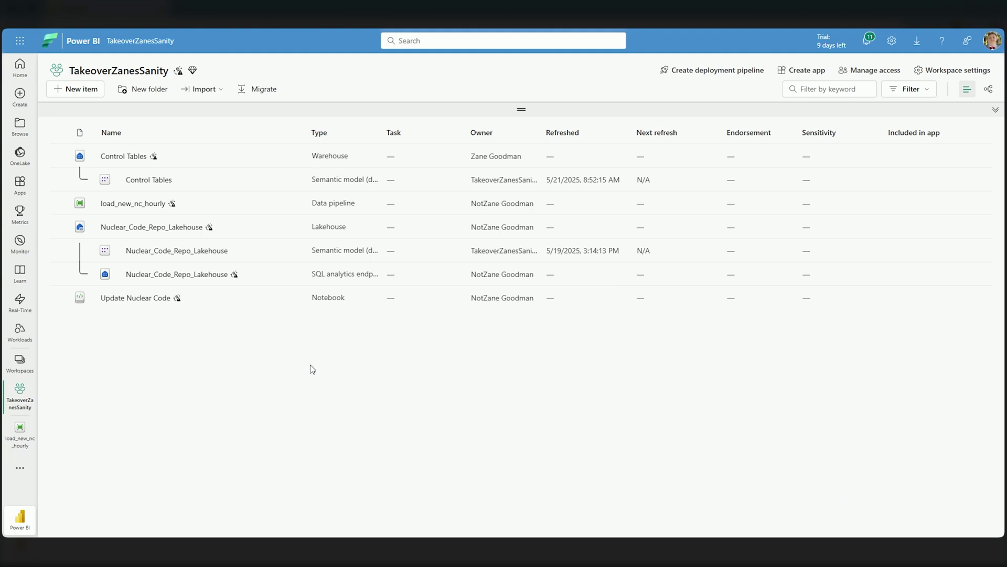
# - From the load_new_nc_hourly settings, take over the pipeline's ownership and confirm it
pyautogui.moveTo(189, 203)
pyautogui.click(292, 210)
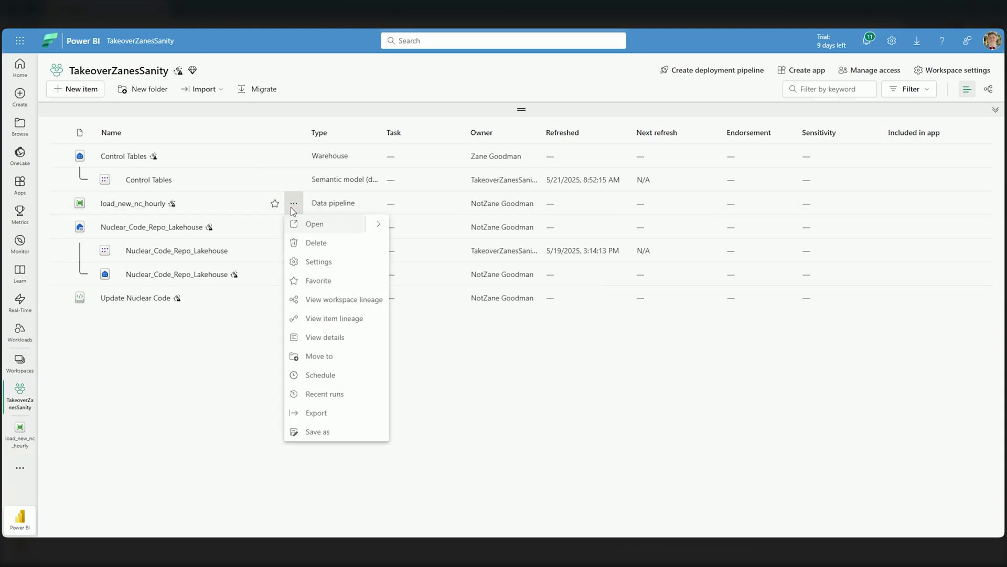
pyautogui.click(308, 261)
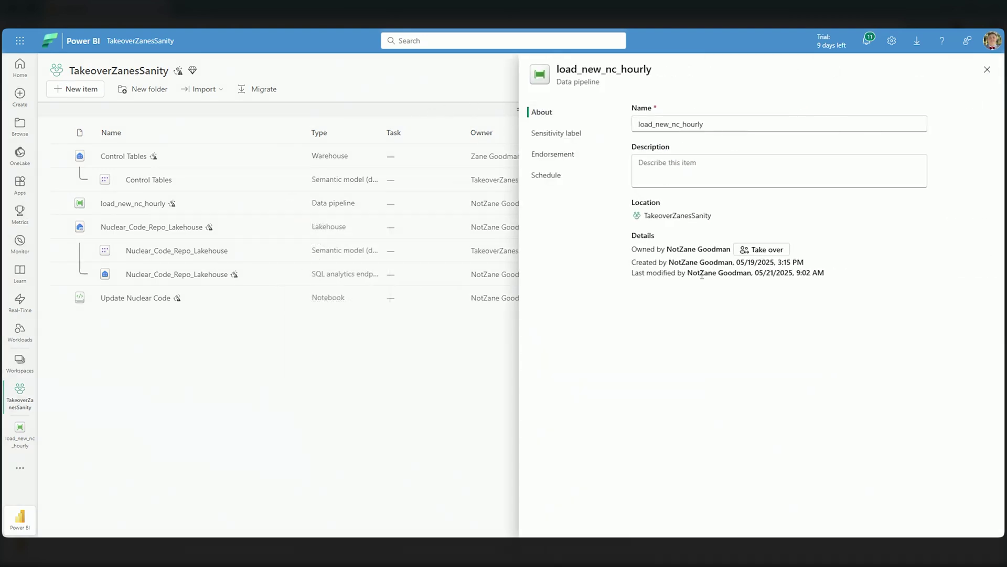
pyautogui.click(764, 250)
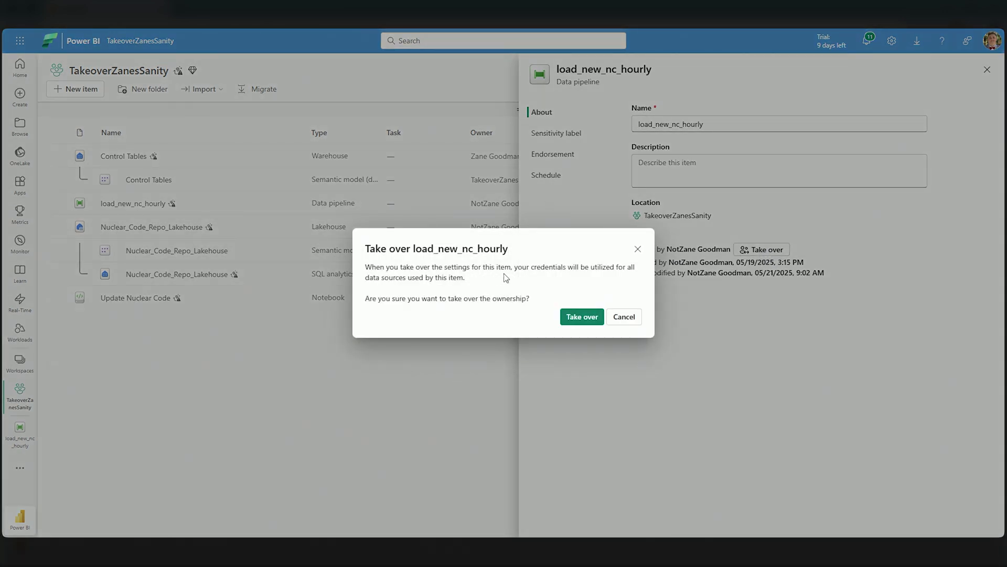
pyautogui.click(583, 316)
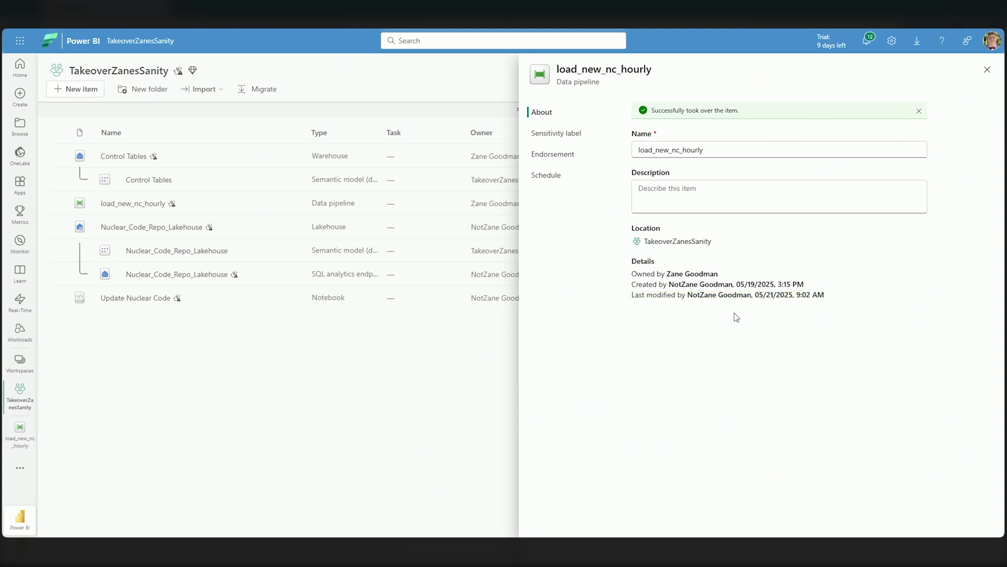
# - Save load_new_nc_hourly with an extra 'y', restore the original name, and close the details
pyautogui.click(736, 153)
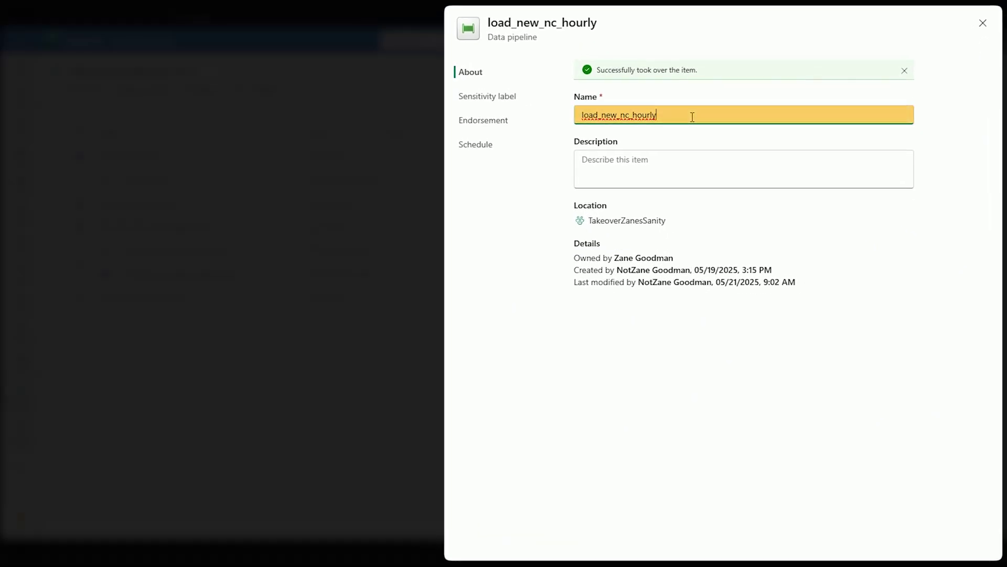
pyautogui.write('y')
pyautogui.click(679, 416)
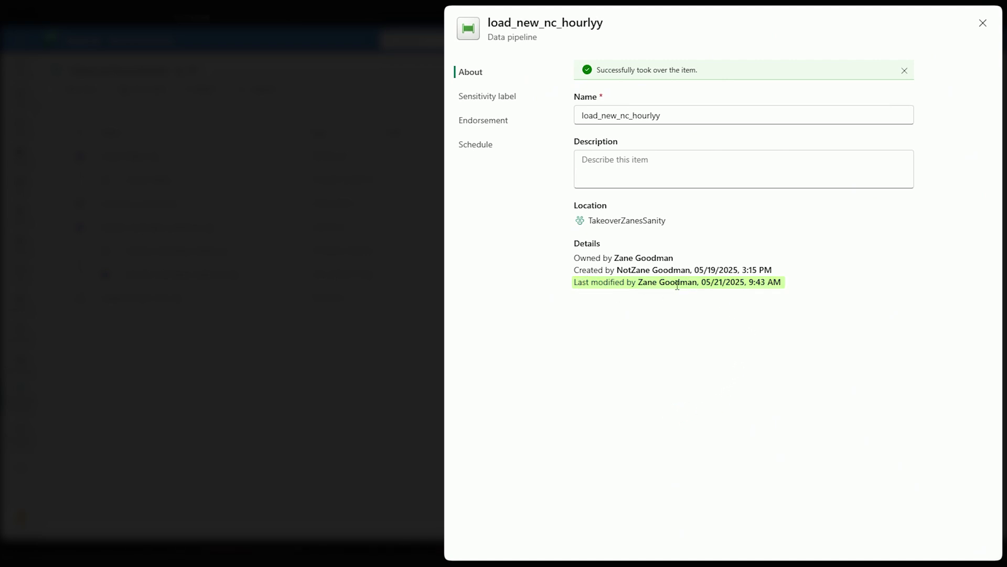
pyautogui.click(692, 115)
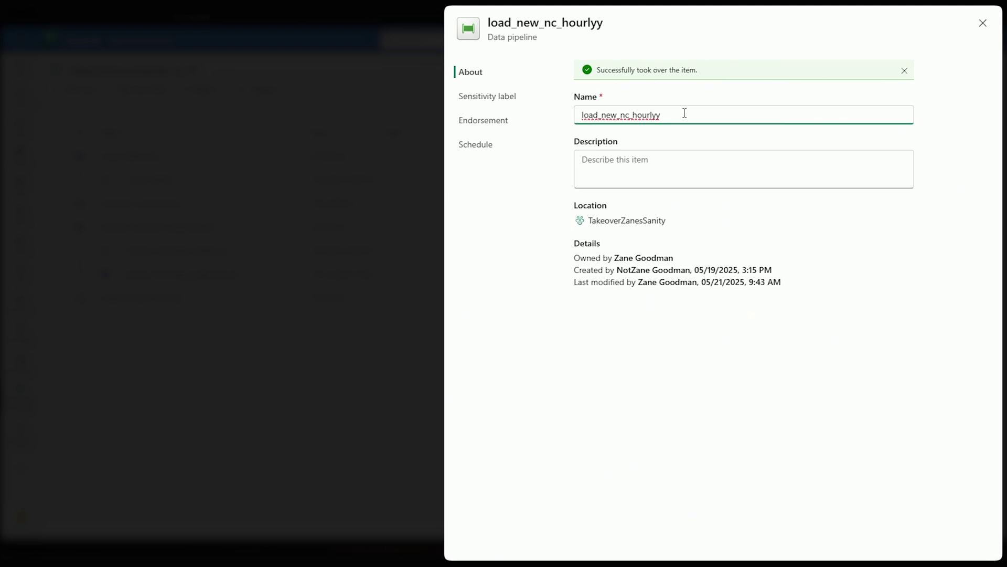
pyautogui.press('BackSpace')
pyautogui.click(614, 433)
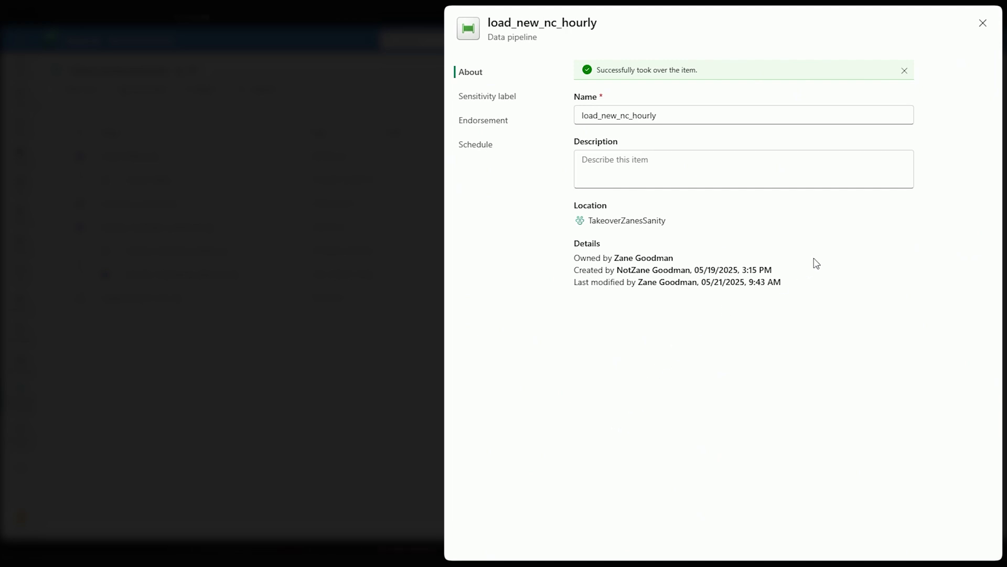
pyautogui.click(983, 23)
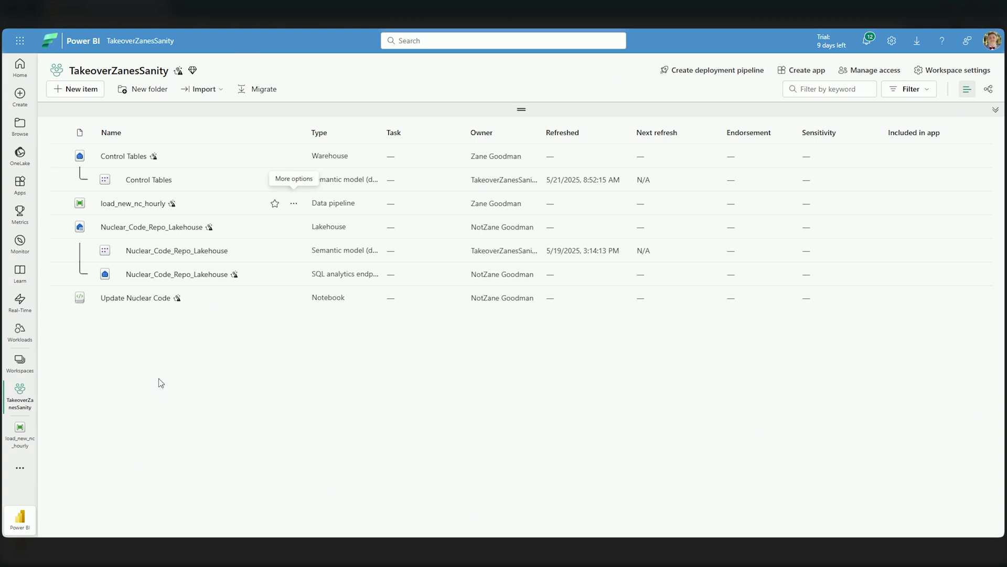
# - Open load_new_nc_hourly and show the Return Last Modified Date activity's connection settings
pyautogui.click(149, 203)
pyautogui.click(113, 198)
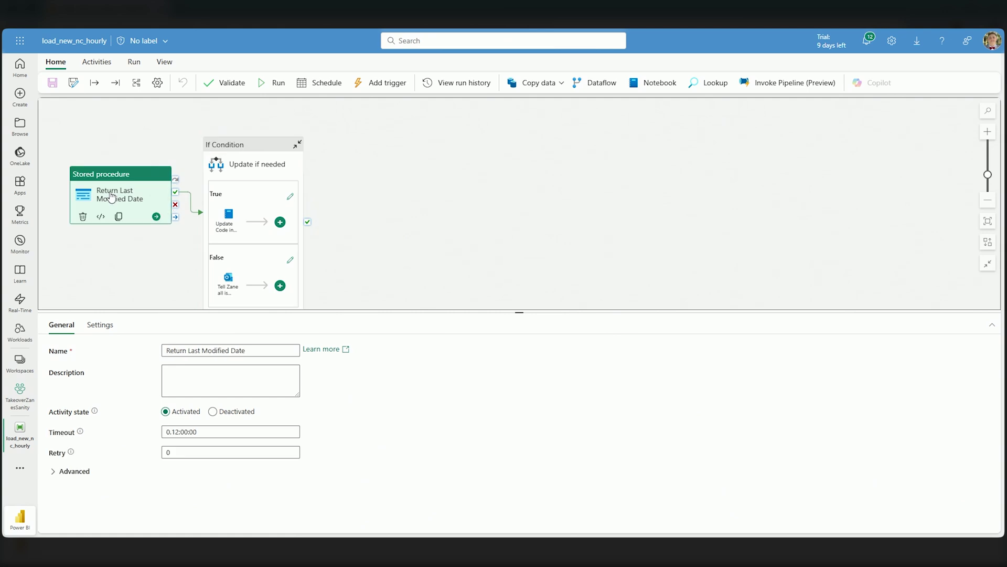
pyautogui.scroll(-2, 460, 259)
pyautogui.click(100, 325)
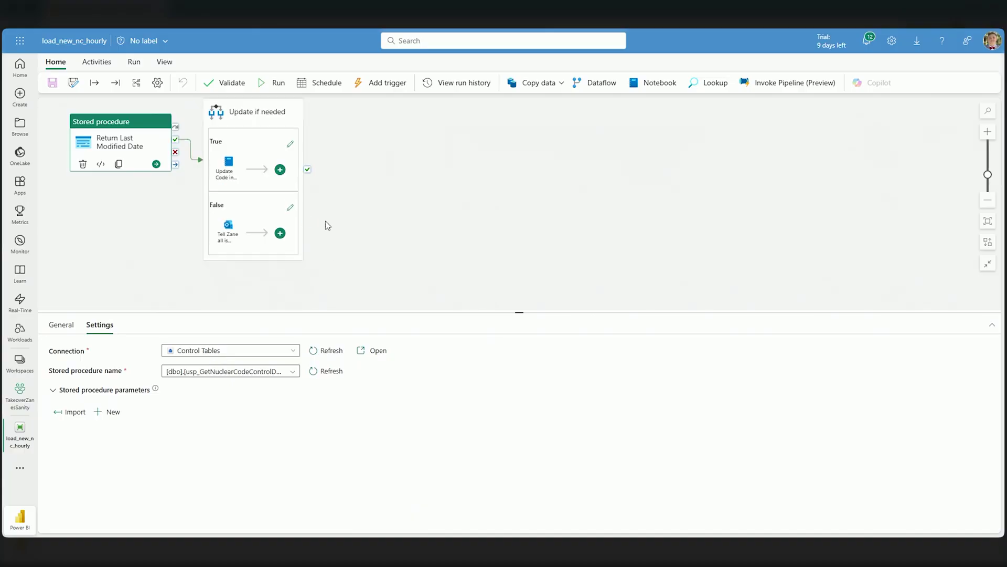
# - Open the Update if needed True branch and pan to the Update Code in Lakehouse activity
pyautogui.click(290, 143)
pyautogui.moveTo(212, 192); pyautogui.dragTo(307, 269)
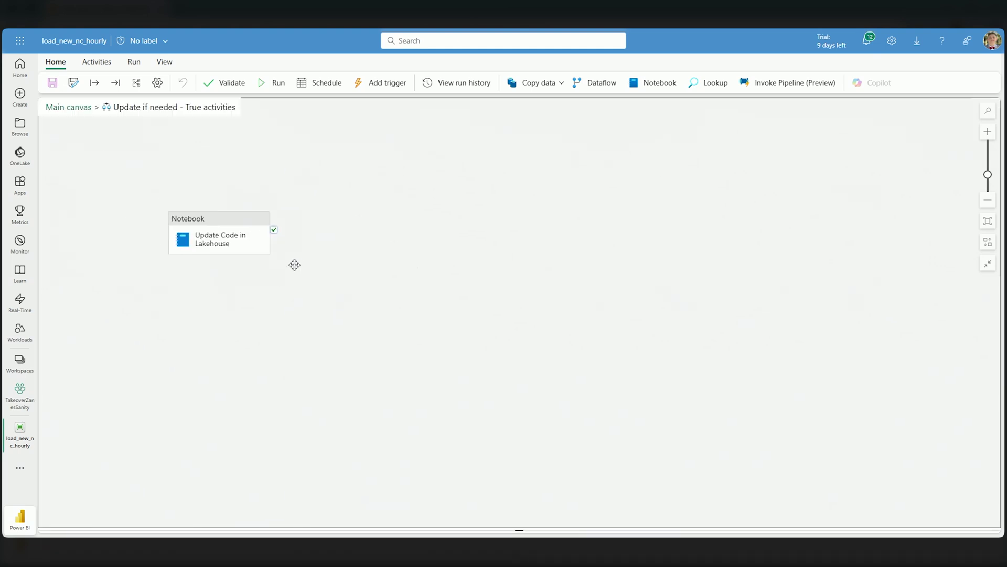
pyautogui.scroll(1, 332, 230)
pyautogui.scroll(1, 331, 230)
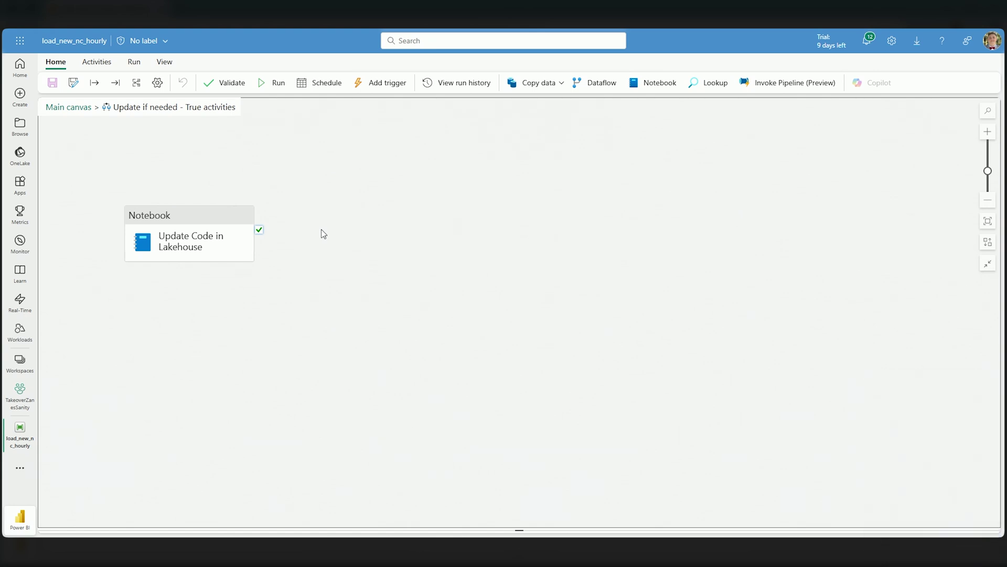
# - Back in the workspace, take over the Update Nuclear Code notebook from its settings
pyautogui.click(20, 397)
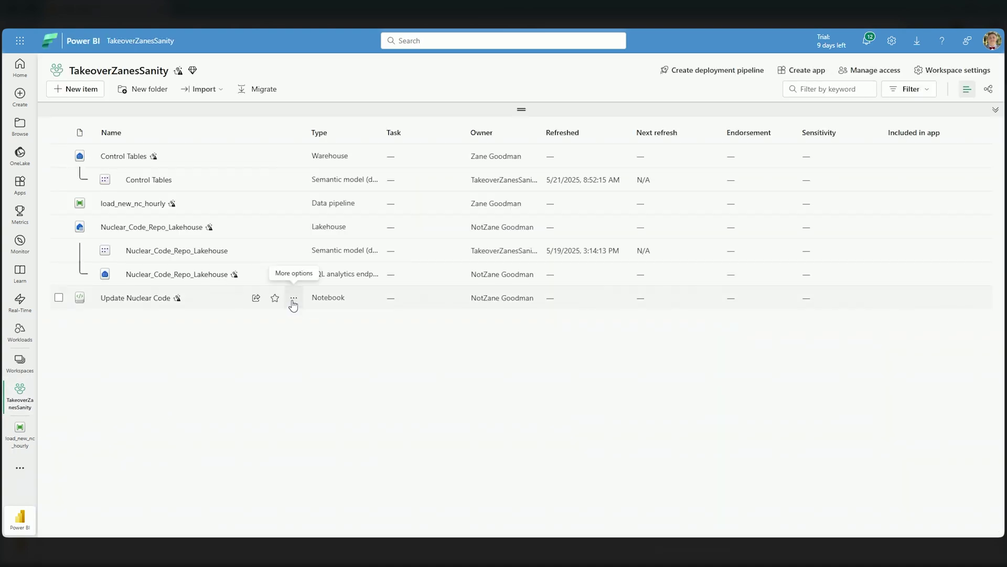
pyautogui.click(294, 299)
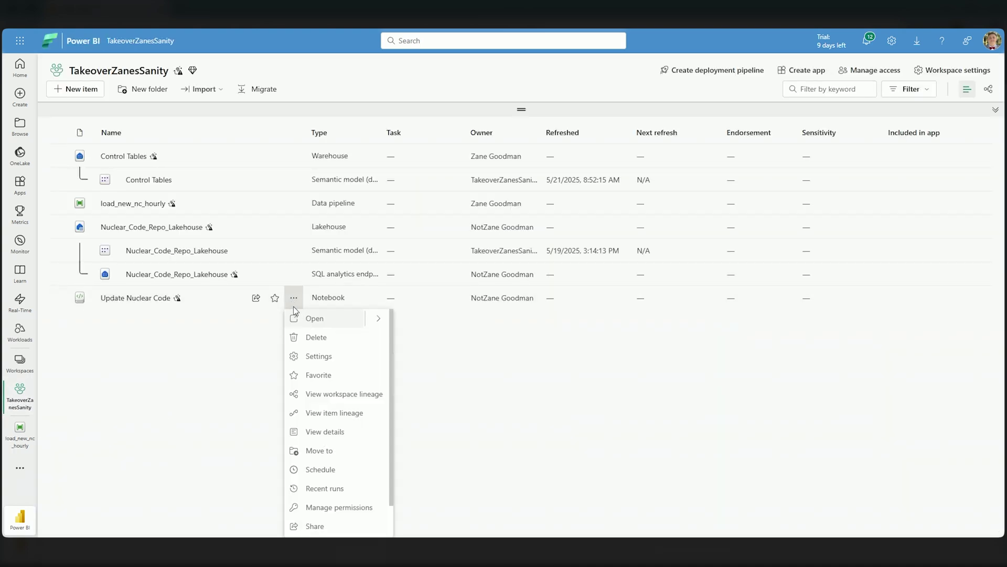
pyautogui.click(333, 355)
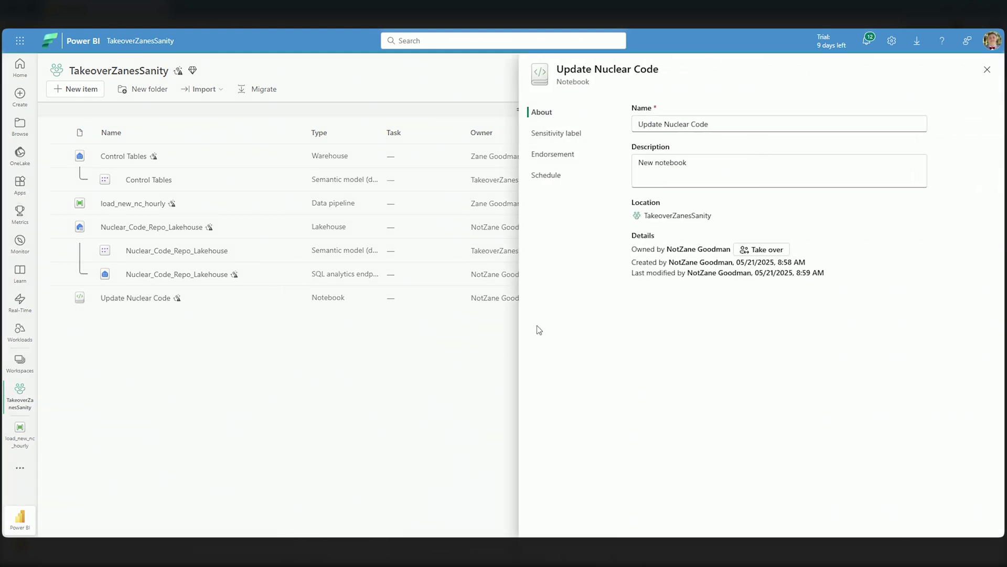
pyautogui.click(768, 250)
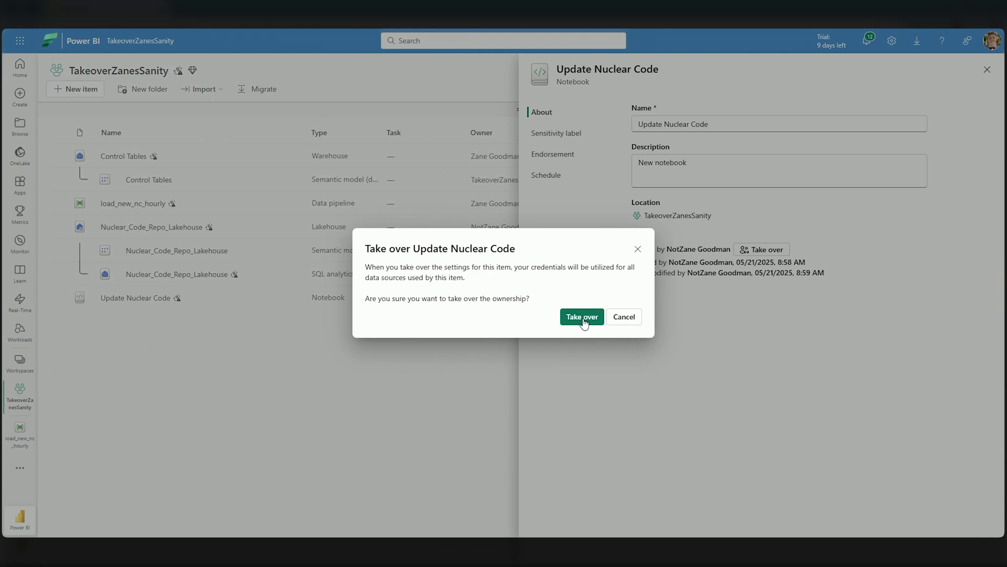
pyautogui.click(584, 318)
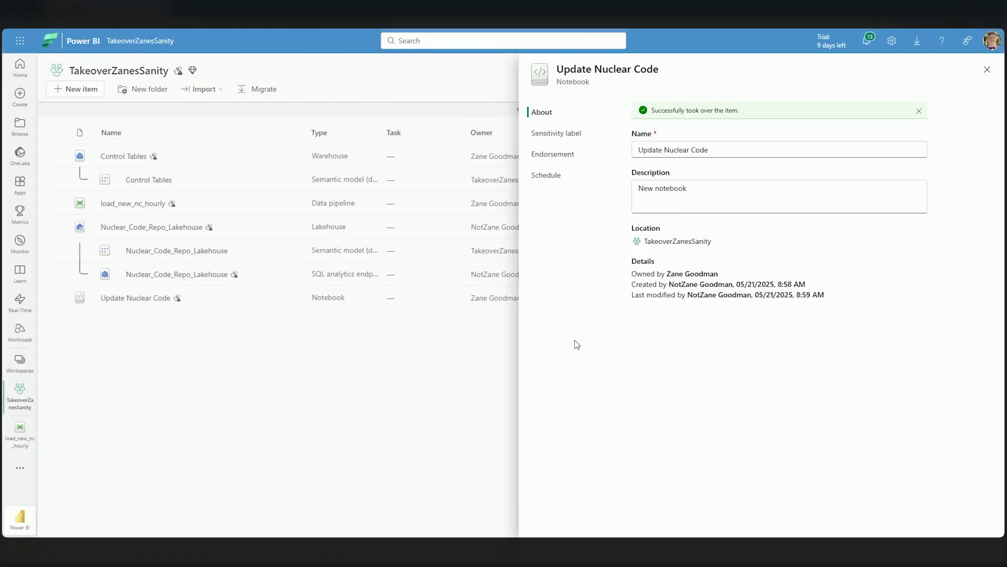